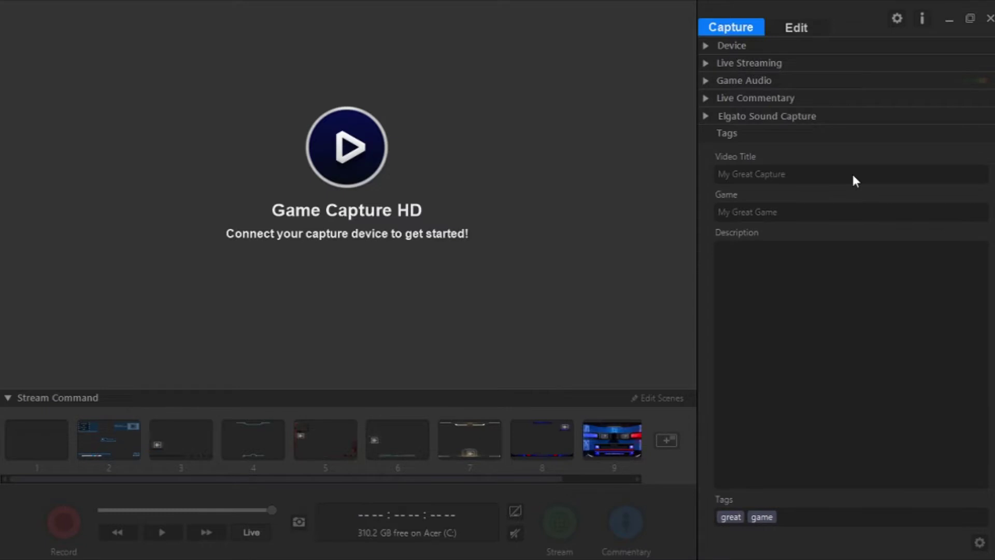
# Load the 23:39 'My Great Capture' from 4/10/2019 onto the Edit timeline.
pyautogui.click(817, 32)
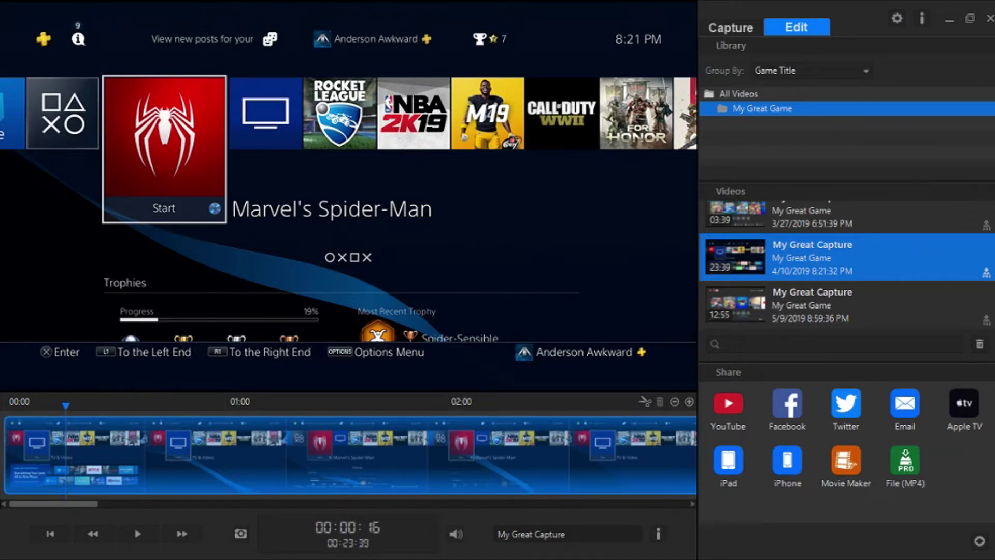
pyautogui.scroll(10, 846, 264)
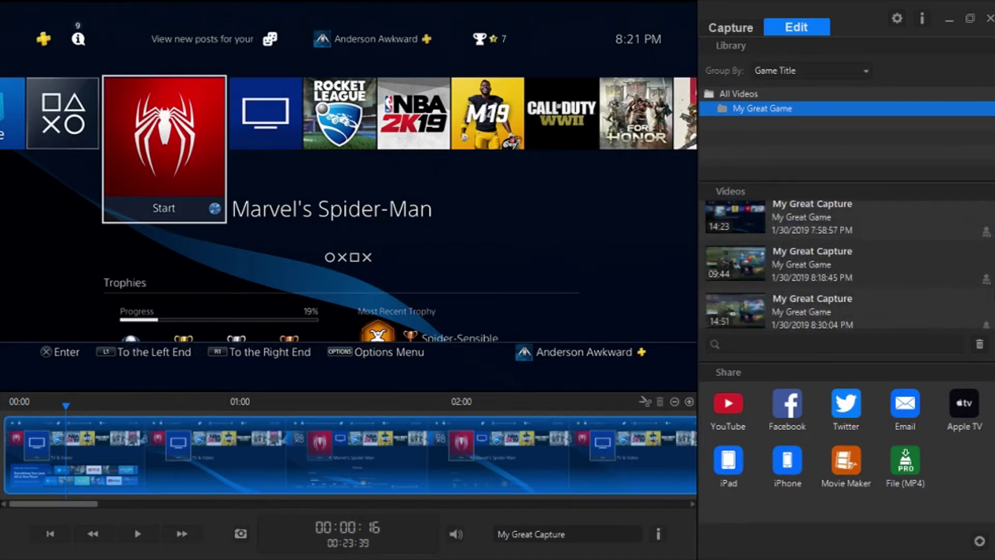
pyautogui.scroll(-10, 795, 275)
pyautogui.click(795, 274)
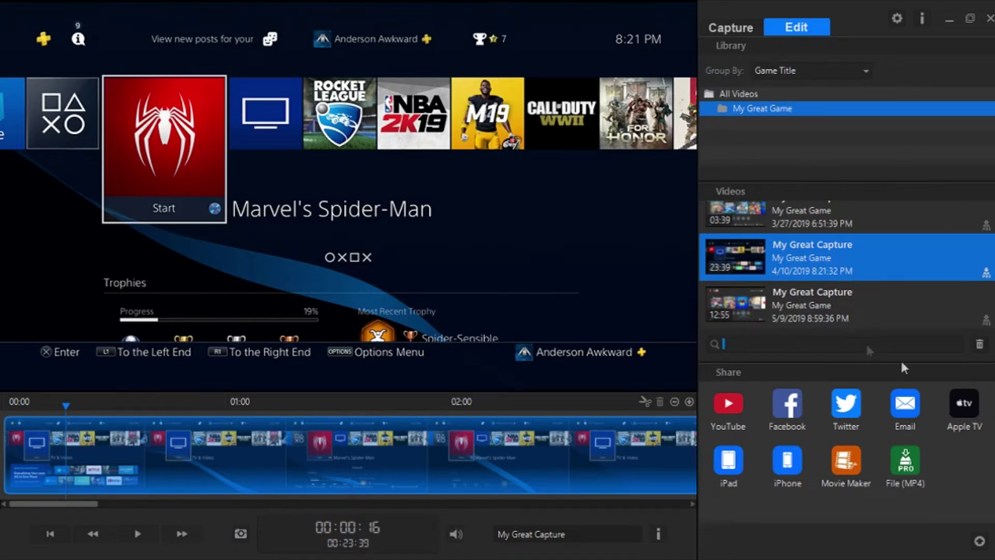
# Show All Videos in the library, grouped by Game Title.
pyautogui.click(756, 93)
pyautogui.click(795, 72)
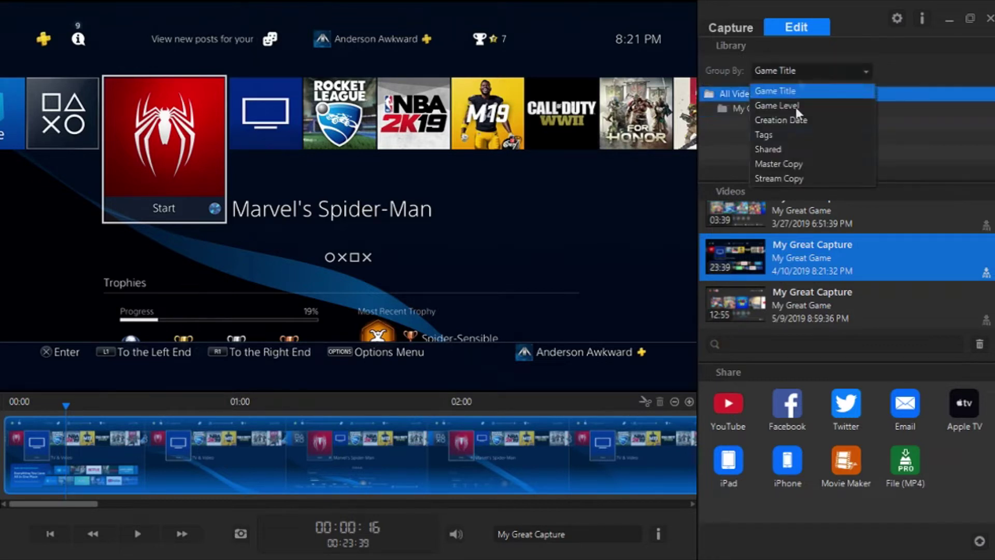
pyautogui.click(828, 93)
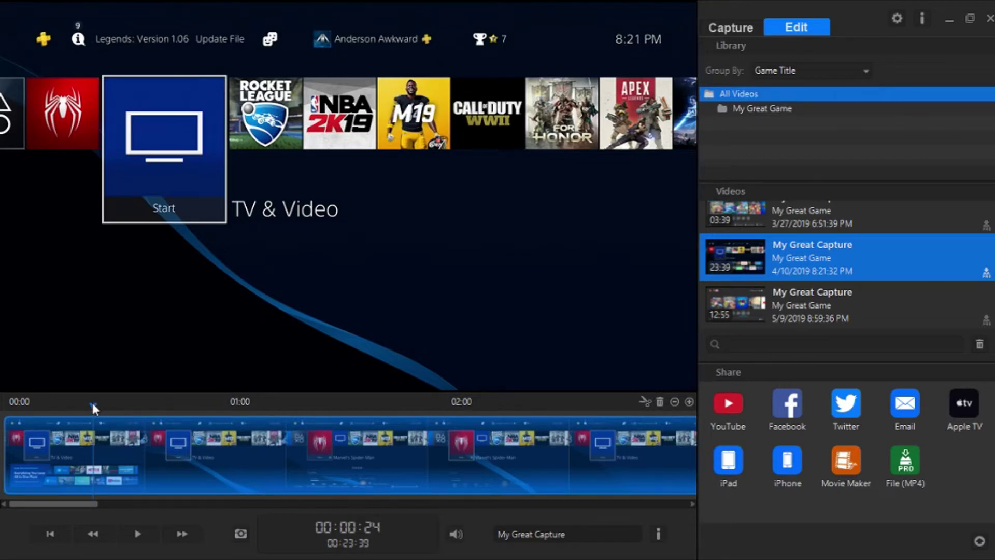
# Split the recording further in, delete the unwanted segment, and trim the second clip's start.
pyautogui.moveTo(93, 404); pyautogui.dragTo(467, 405)
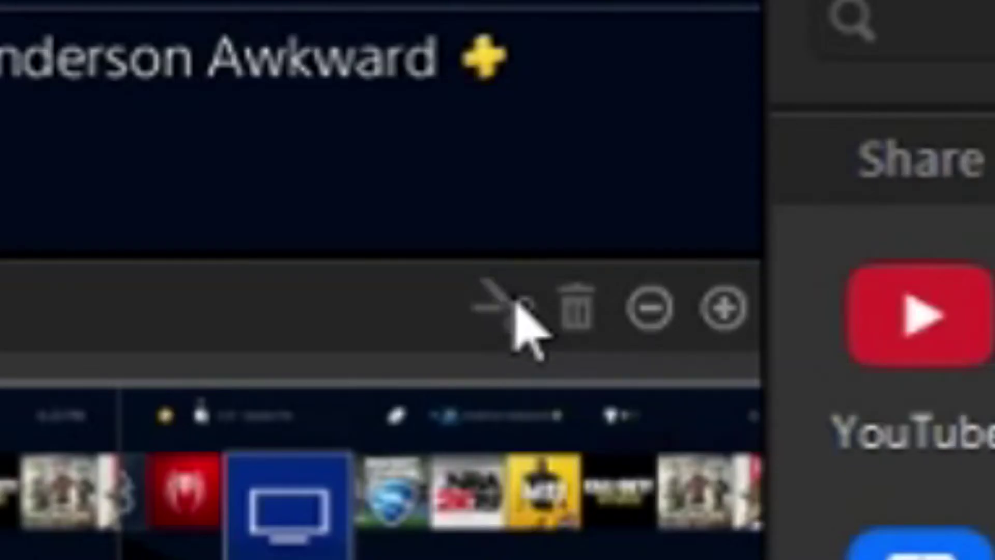
pyautogui.click(516, 304)
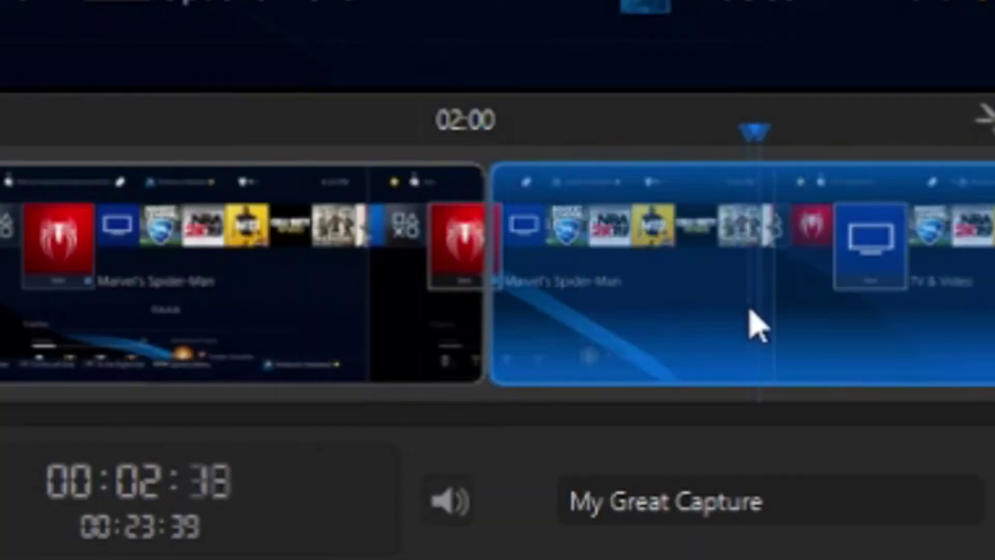
pyautogui.press('Delete')
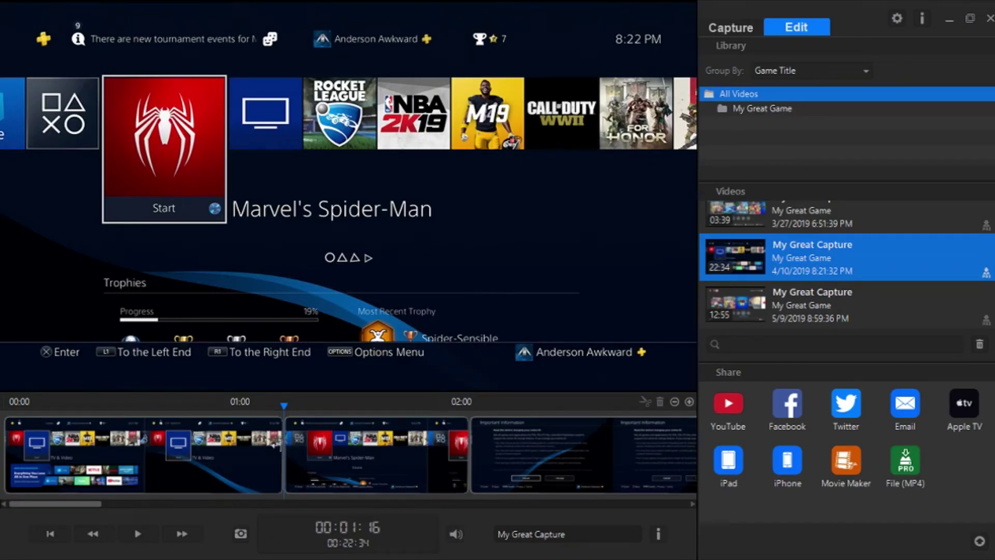
pyautogui.moveTo(289, 461)
pyautogui.mouseDown()
pyautogui.moveTo(375, 480)
pyautogui.moveTo(275, 479)
pyautogui.moveTo(293, 453)
pyautogui.mouseUp()
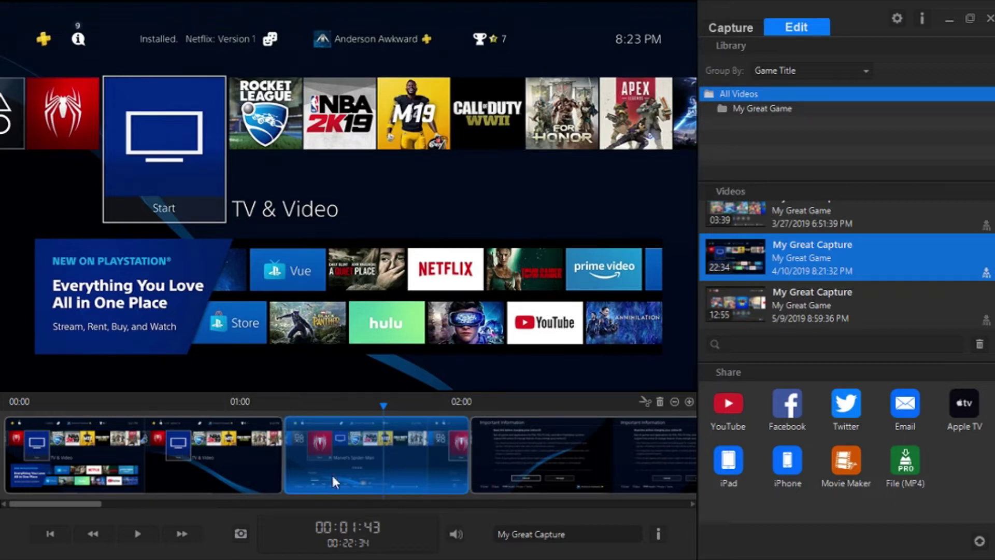
# Add two more splits, scrub to about 2:18, and select the third clip.
pyautogui.click(383, 402)
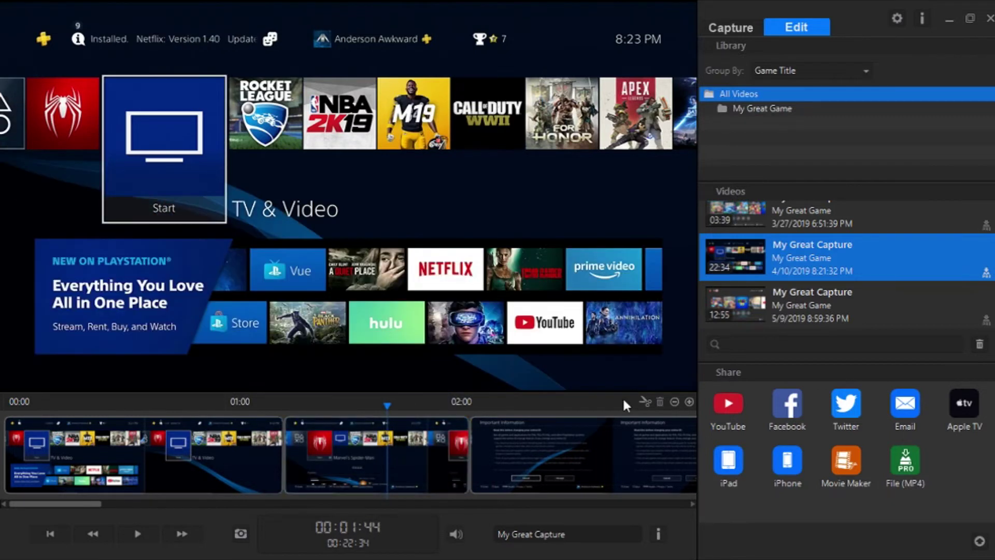
pyautogui.click(647, 401)
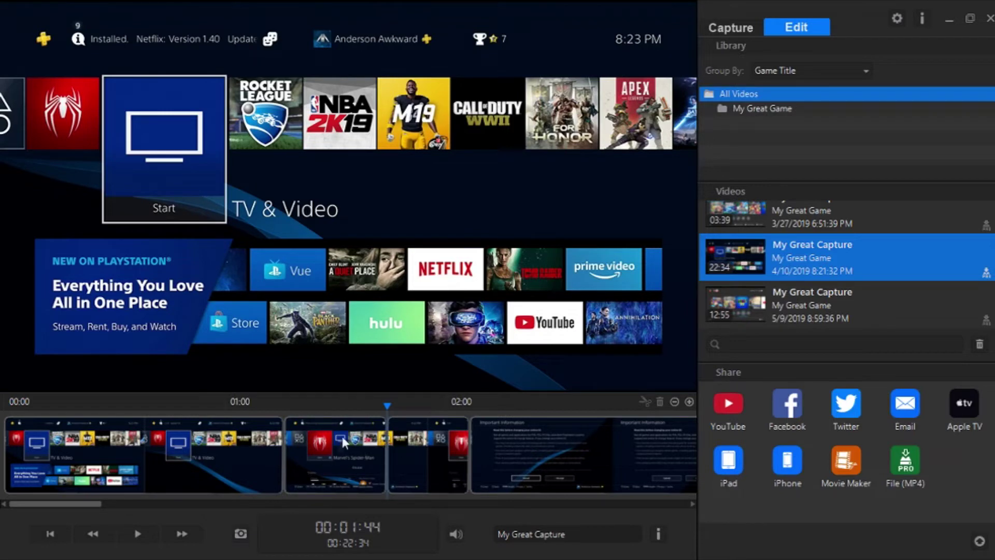
pyautogui.moveTo(386, 405); pyautogui.dragTo(511, 406)
pyautogui.click(357, 456)
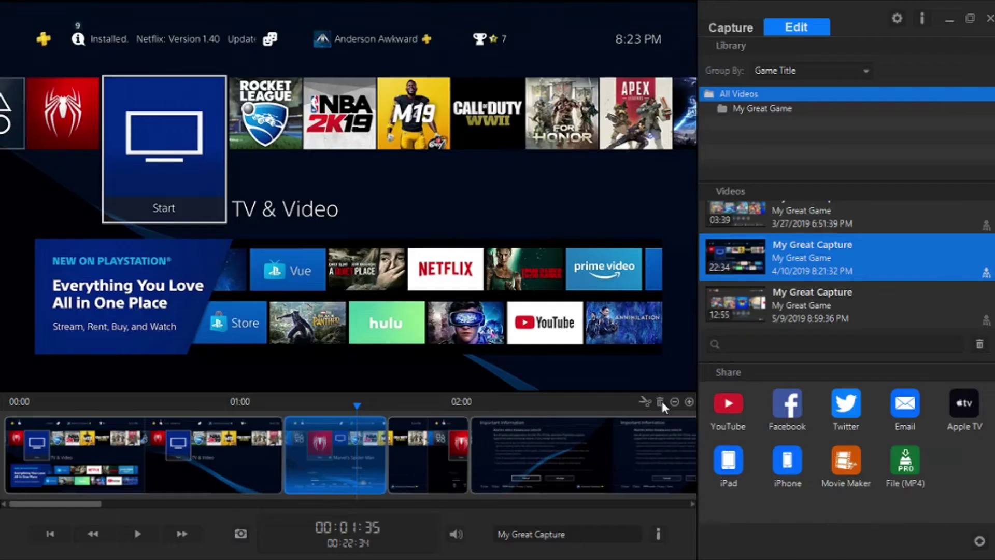
# Delete the selected clip and zoom the timeline in to 5-second ticks.
pyautogui.click(484, 321)
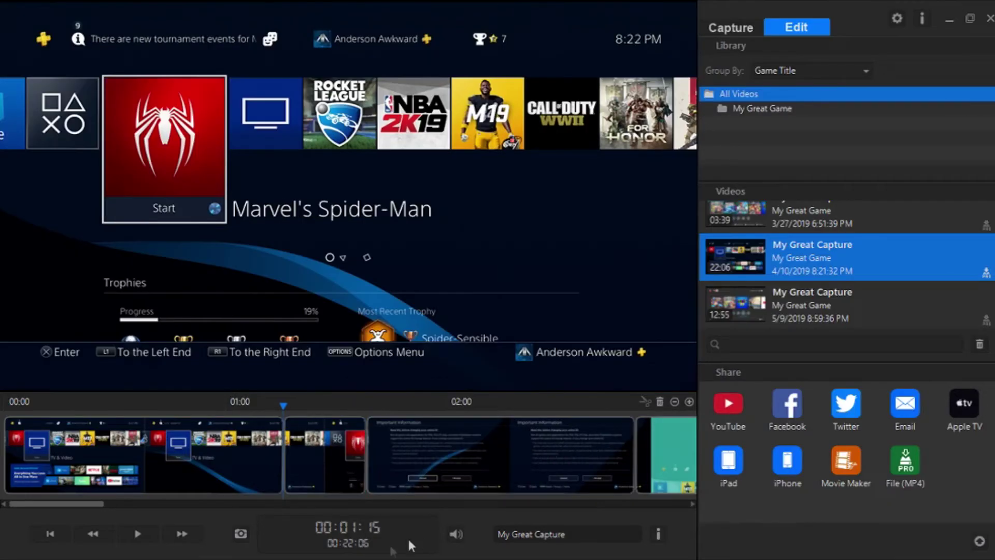
pyautogui.click(401, 408)
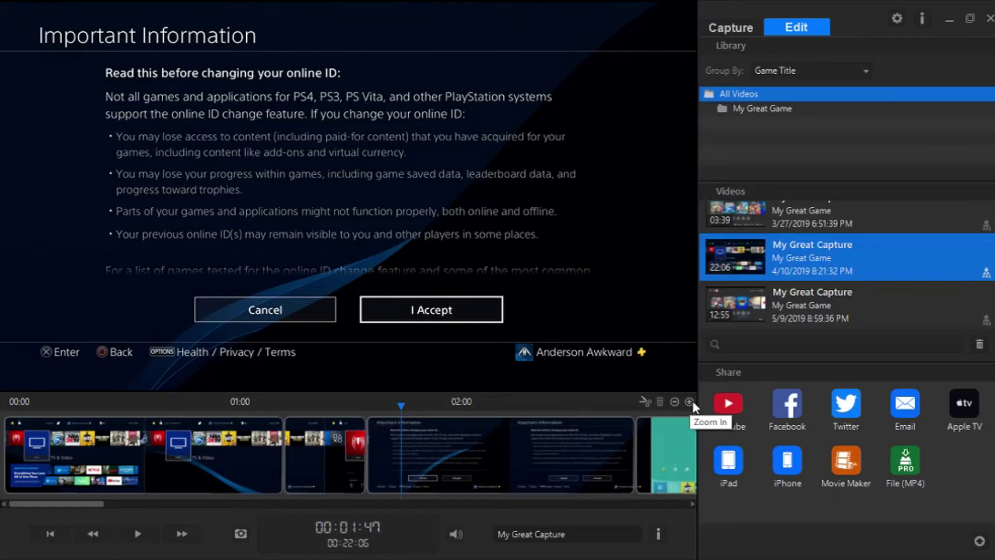
pyautogui.click(515, 288)
pyautogui.click(514, 288)
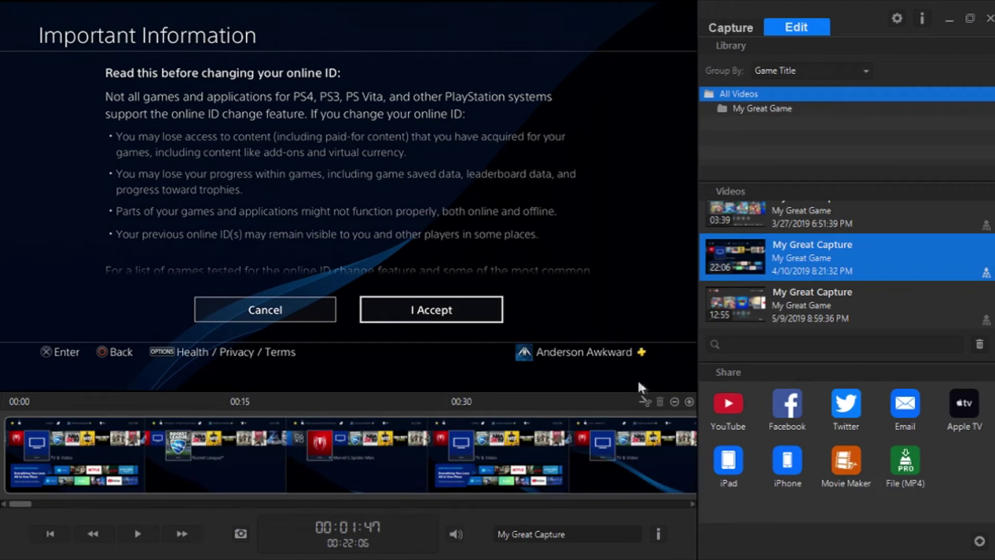
pyautogui.click(689, 402)
pyautogui.click(688, 401)
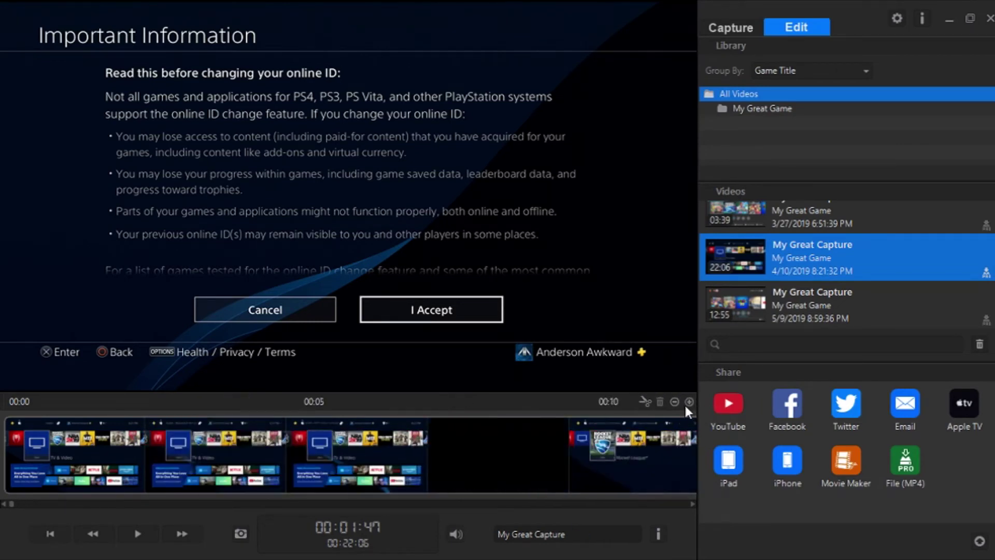
# Split out a short clip just after 0:02 and delete it.
pyautogui.click(287, 407)
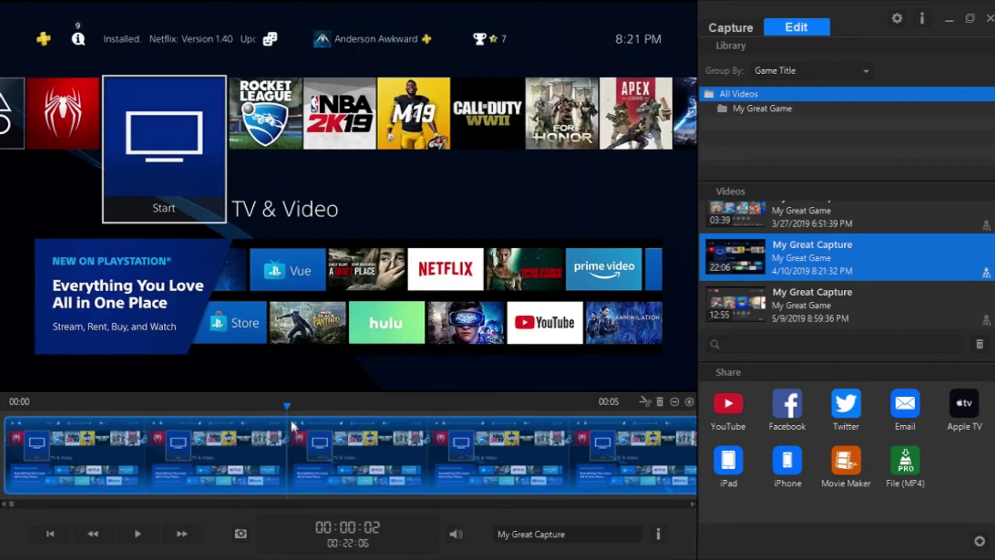
pyautogui.click(643, 399)
pyautogui.click(345, 466)
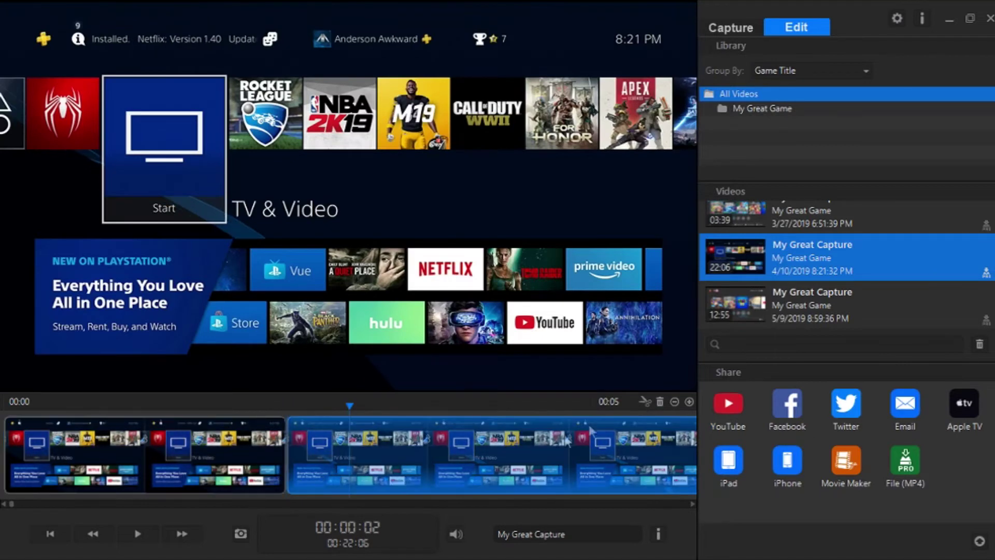
pyautogui.click(645, 402)
pyautogui.click(302, 480)
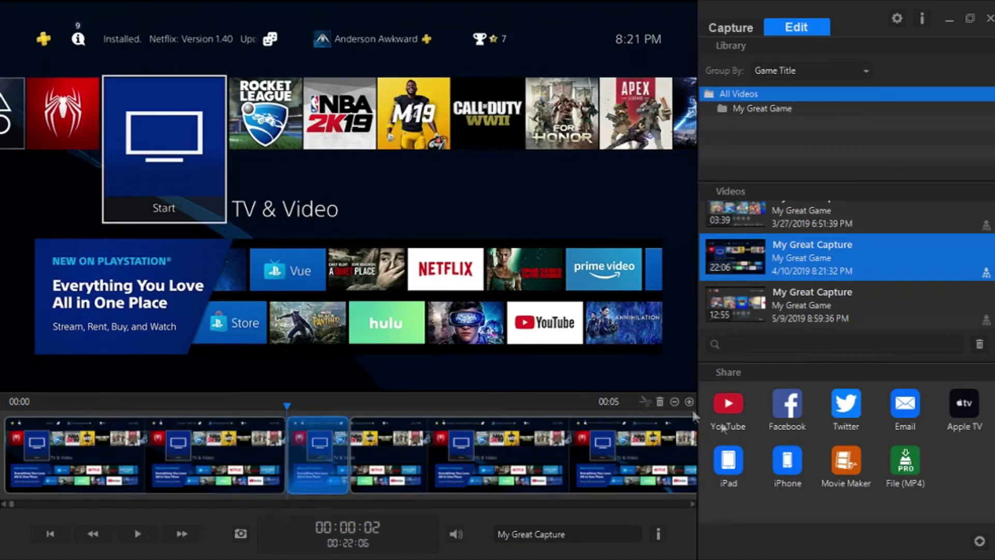
pyautogui.press('Delete')
# Delete the first clip and re-trim the new first clip's start edge.
pyautogui.click(171, 456)
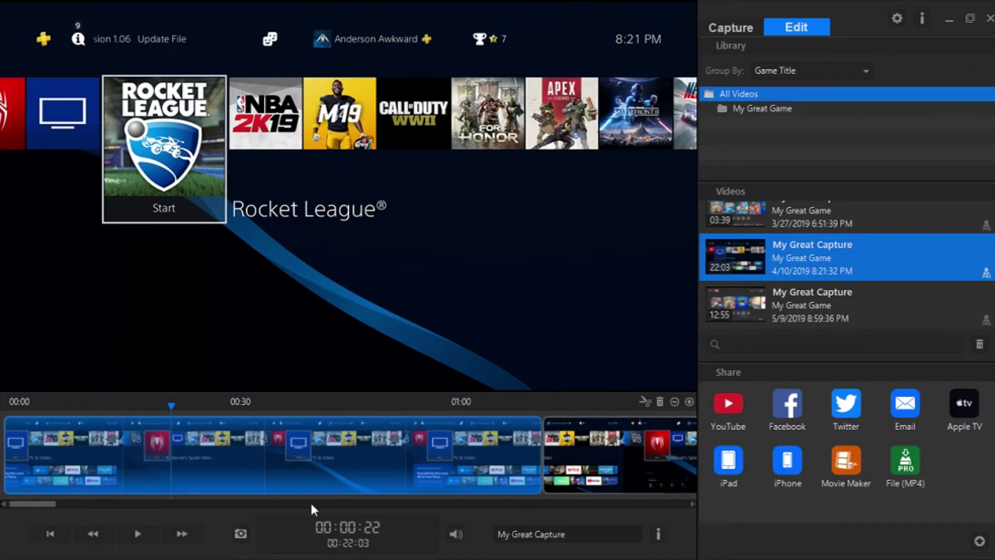
pyautogui.click(660, 402)
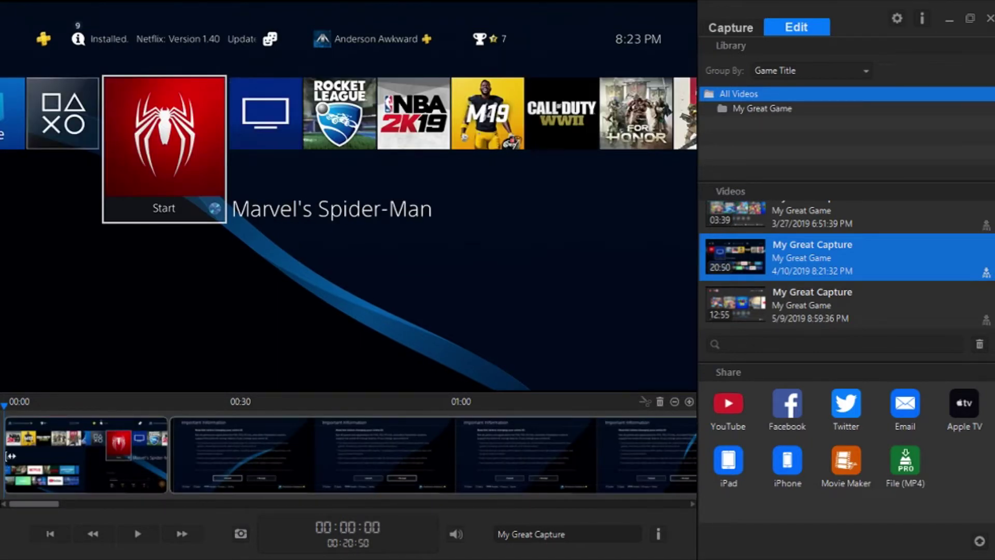
pyautogui.moveTo(11, 456); pyautogui.dragTo(38, 456)
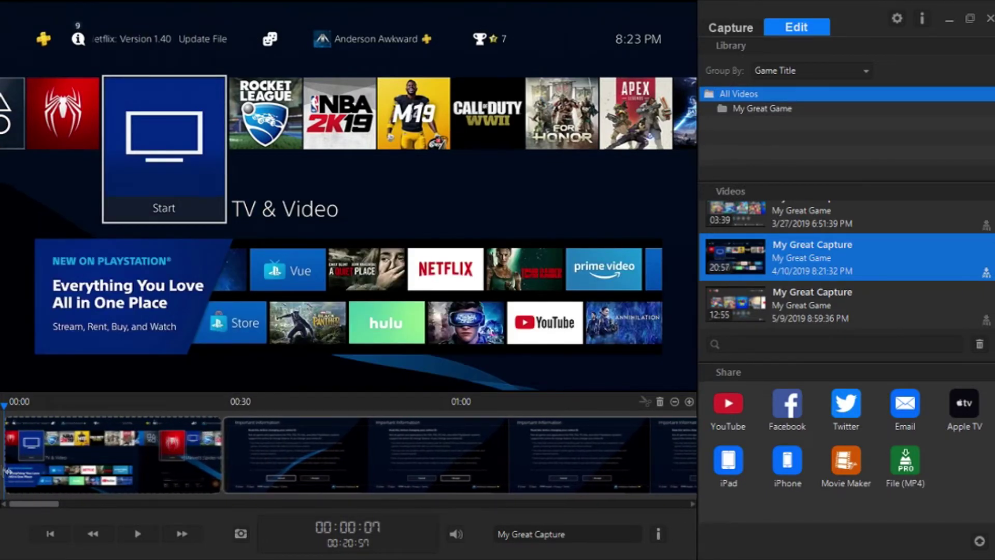
pyautogui.moveTo(6, 471); pyautogui.dragTo(6, 465)
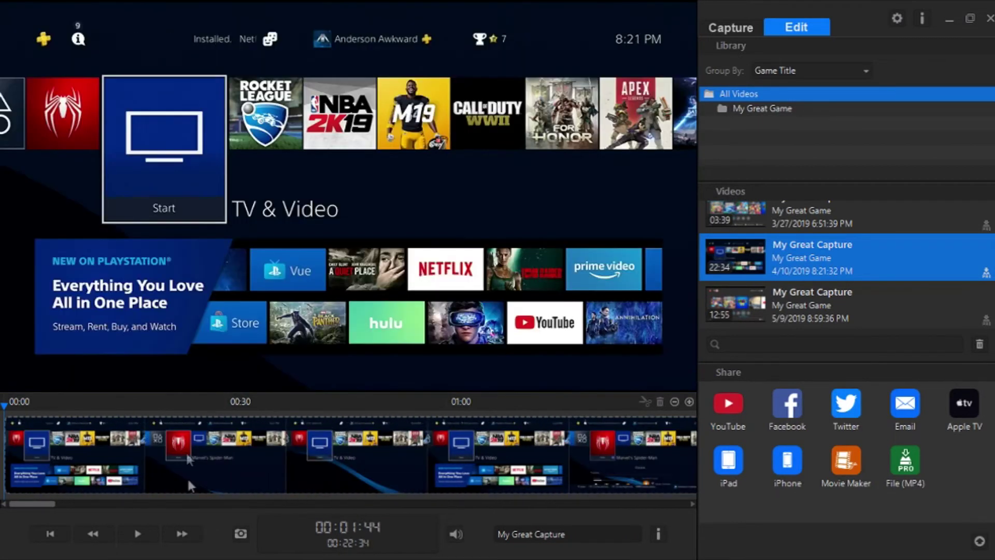
# Play and fast-forward through the edited capture, then return to its start.
pyautogui.click(135, 535)
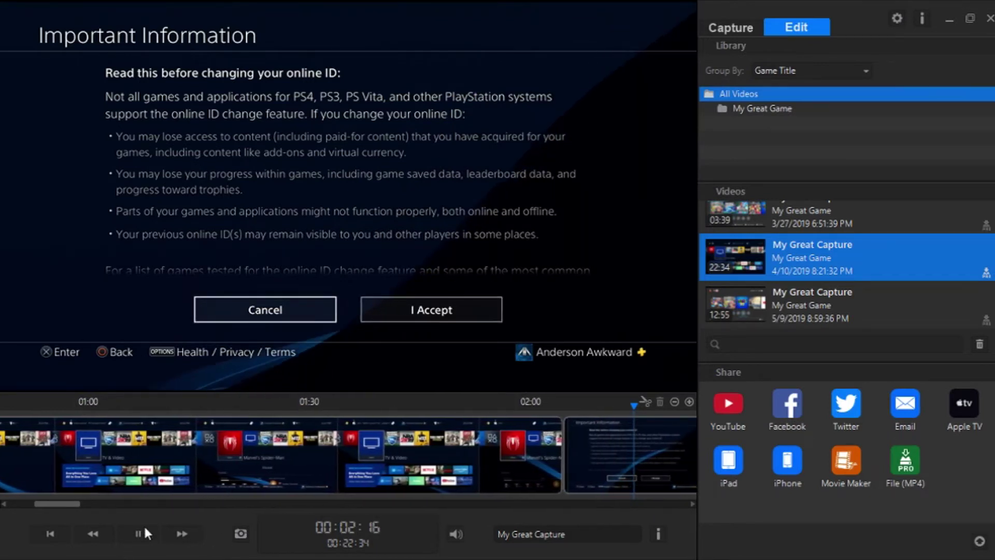
pyautogui.click(186, 532)
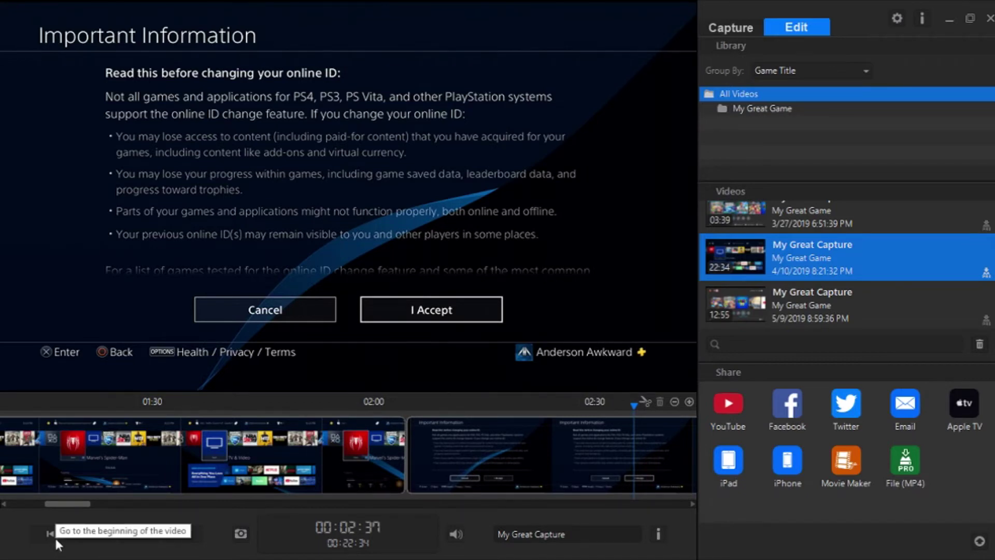
pyautogui.click(54, 535)
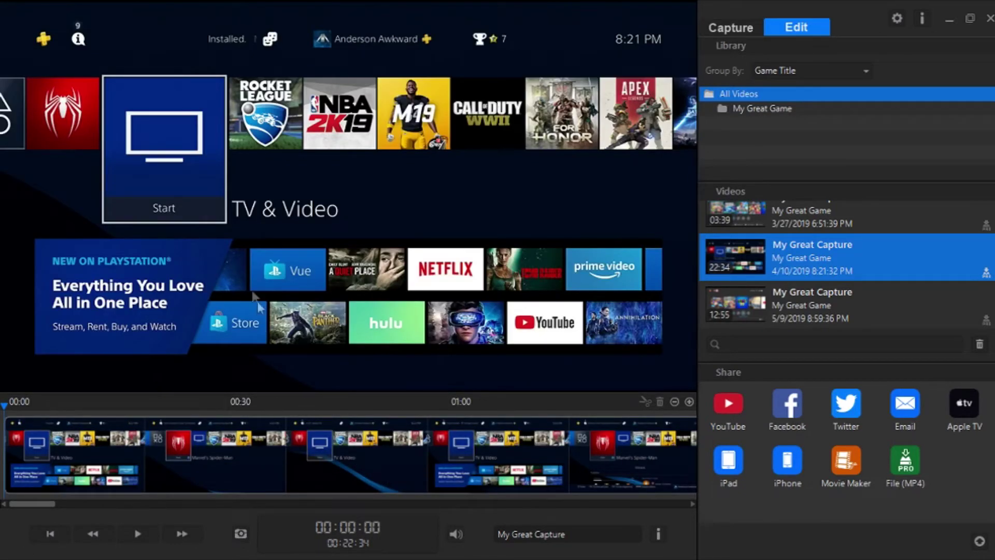
pyautogui.moveTo(37, 504); pyautogui.dragTo(79, 503)
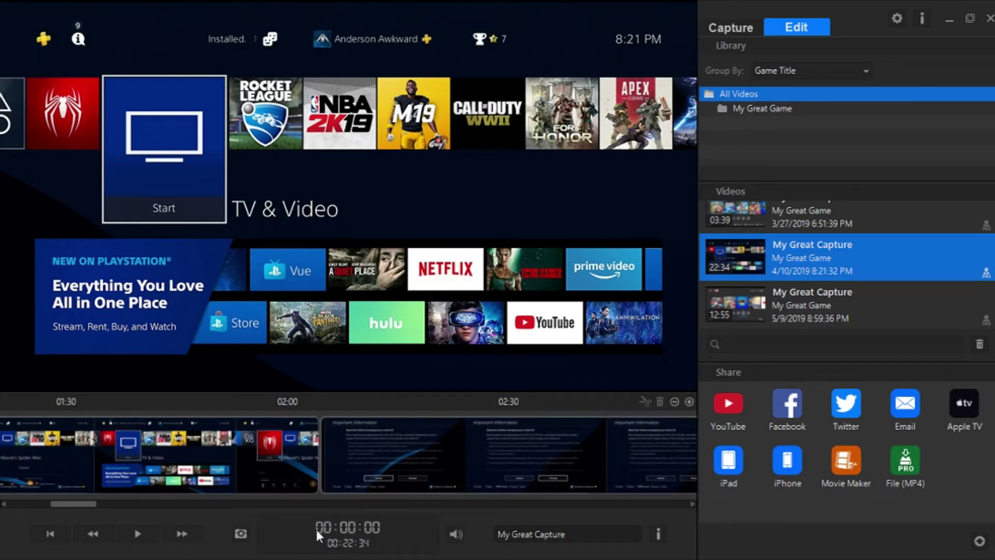
# Select the Important Information clip, clear the capture's title, and unmute its audio.
pyautogui.click(431, 487)
pyautogui.click(550, 450)
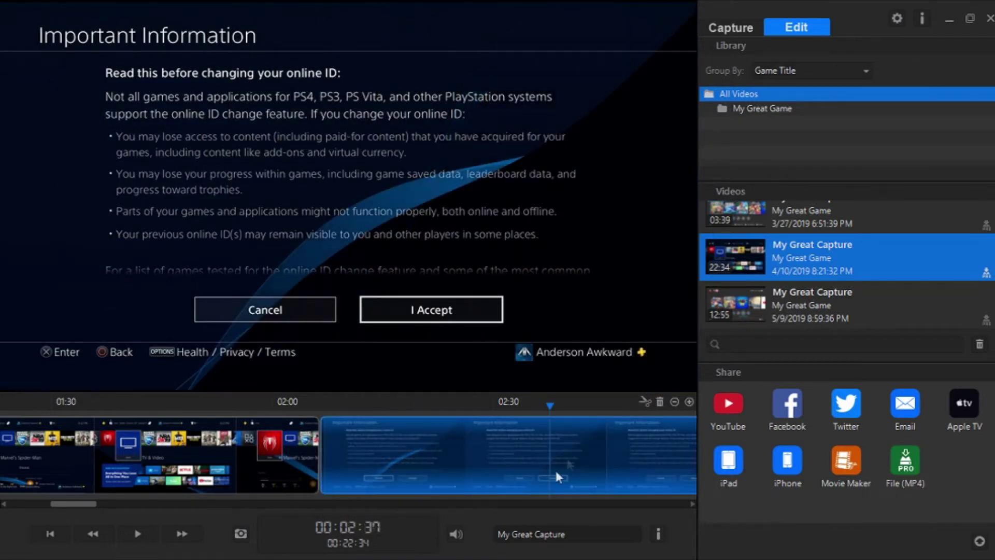
pyautogui.hotkey('ctrl', 'a')
pyautogui.press('BackSpace')
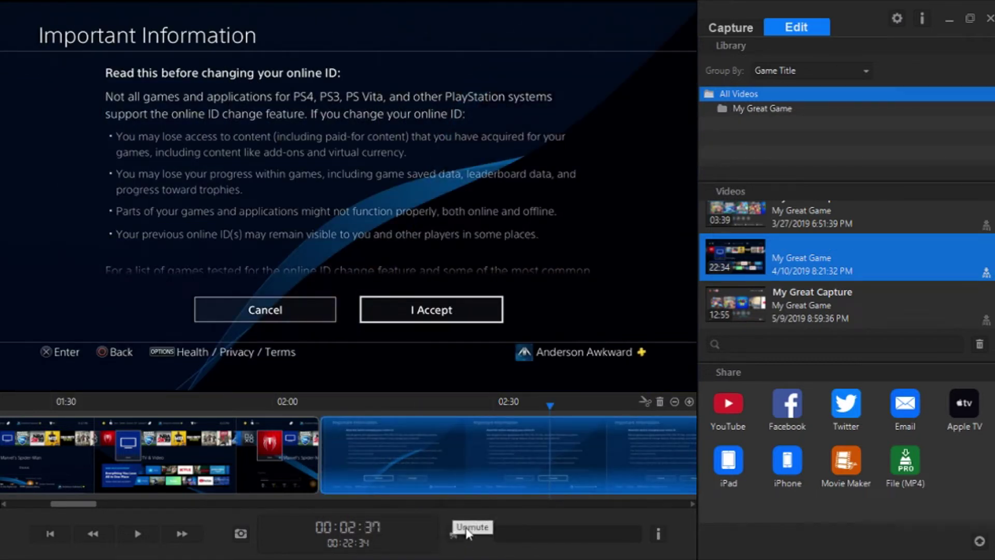
pyautogui.click(455, 534)
pyautogui.click(658, 534)
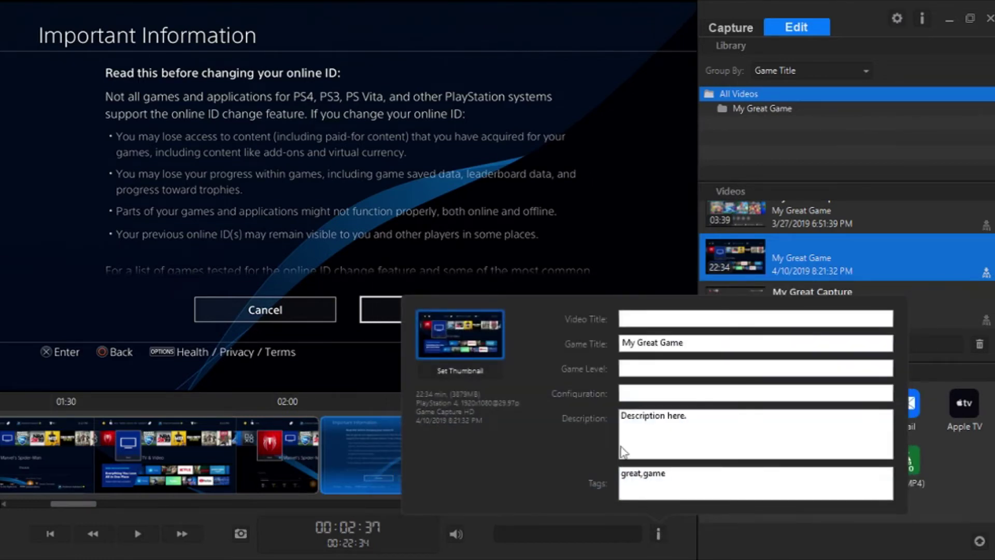
pyautogui.click(646, 316)
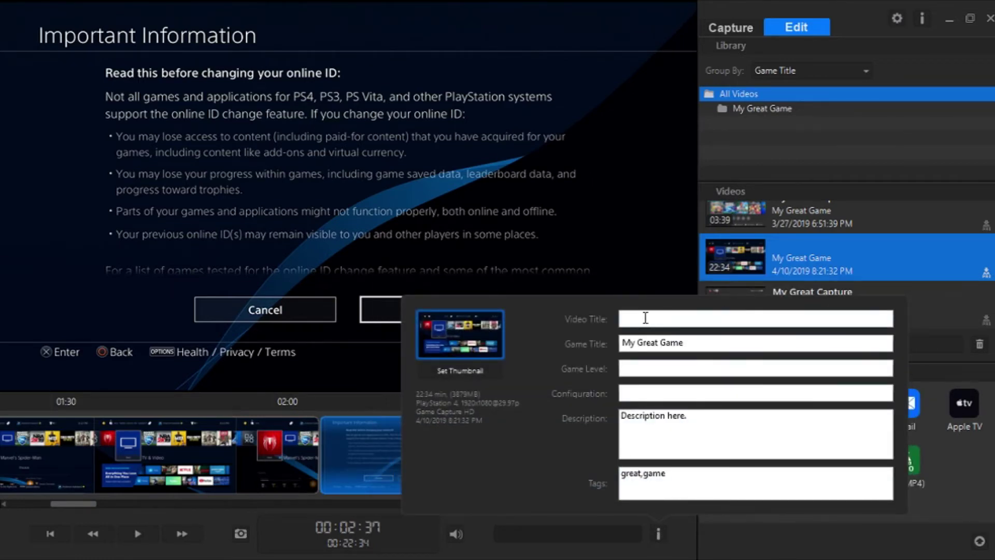
pyautogui.press('Tab')
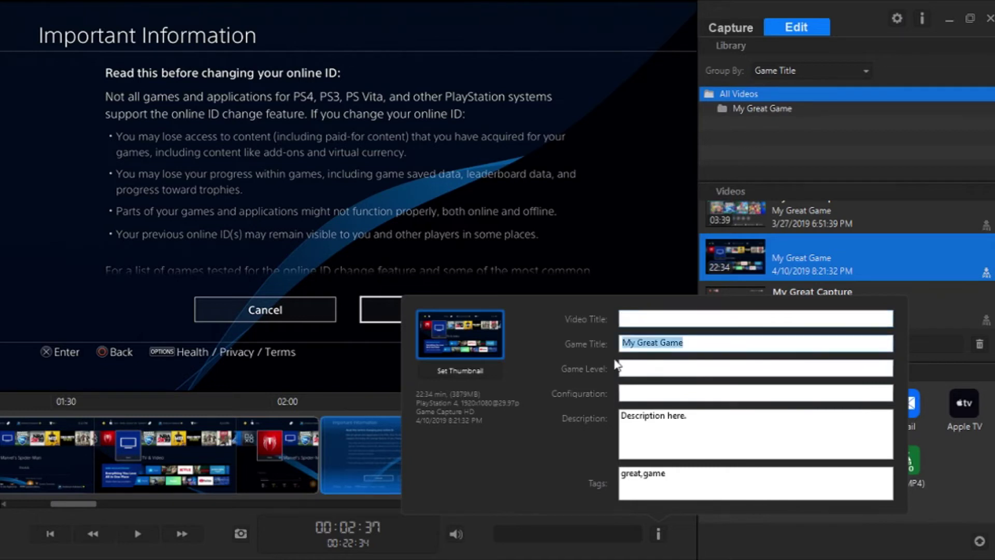
pyautogui.click(724, 370)
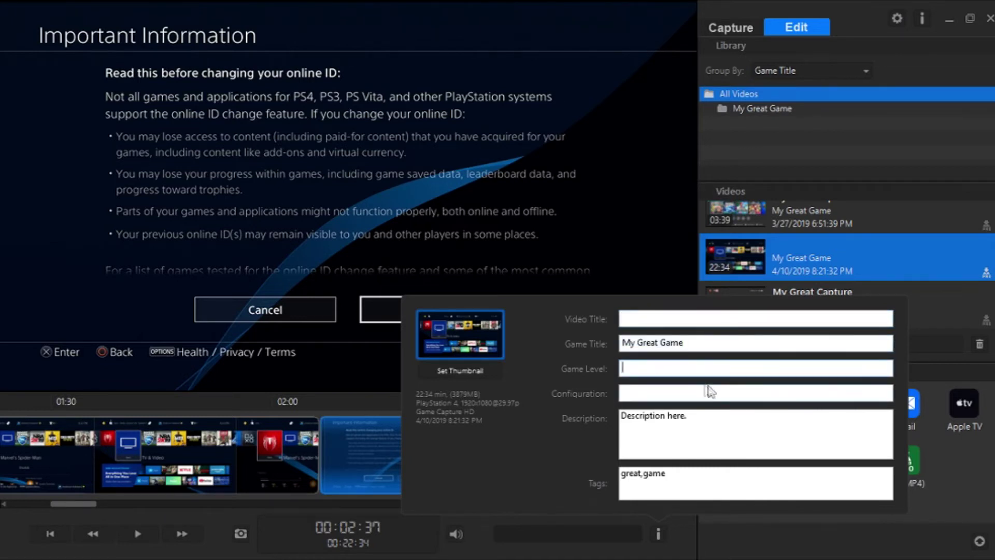
pyautogui.click(711, 393)
pyautogui.click(713, 438)
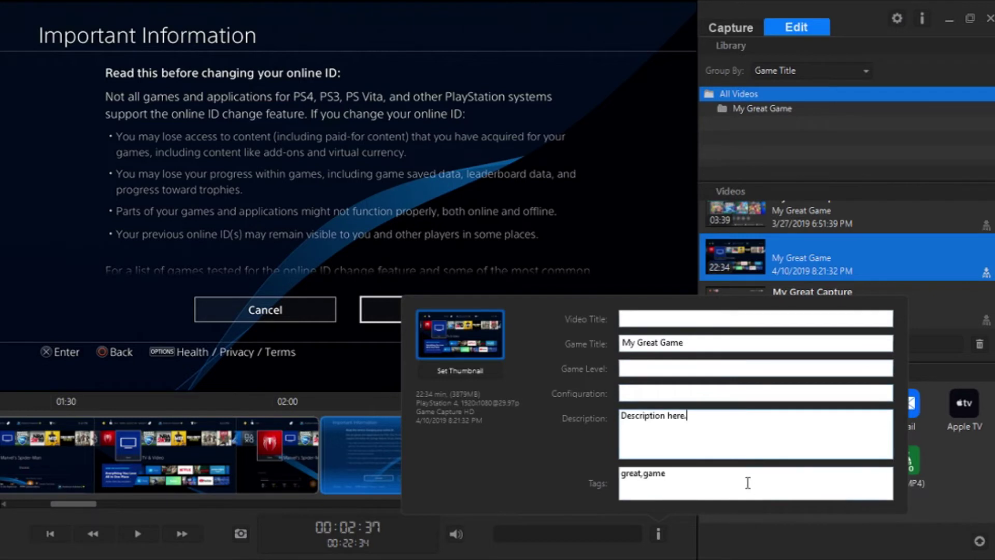
pyautogui.click(747, 479)
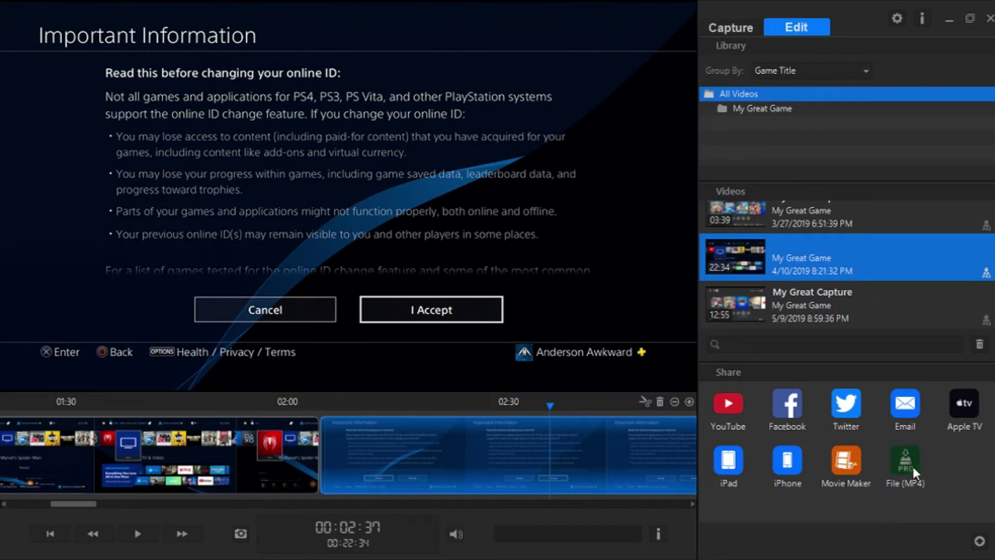
# Export as File (MP4), share to YouTube, and accept the length warning to upload.
pyautogui.click(925, 442)
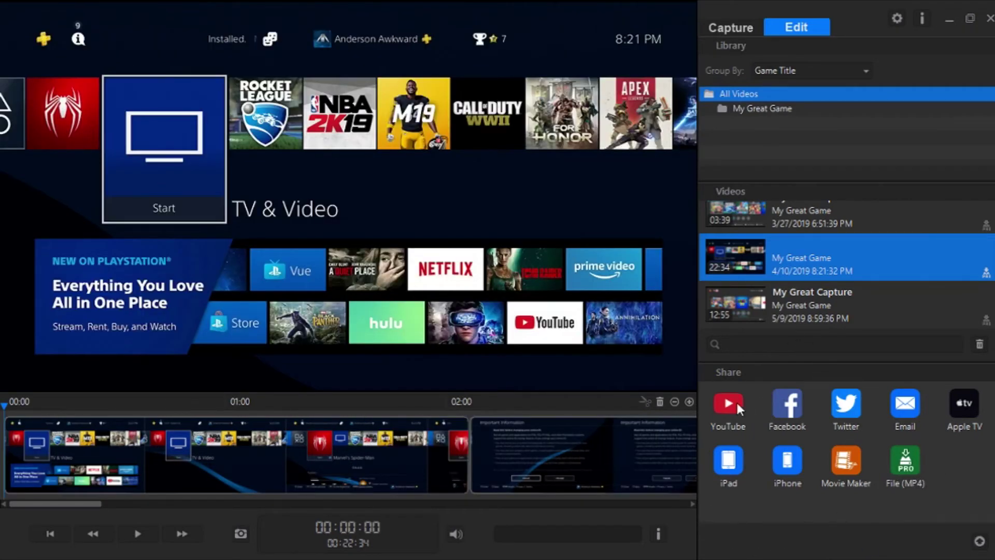
pyautogui.click(736, 400)
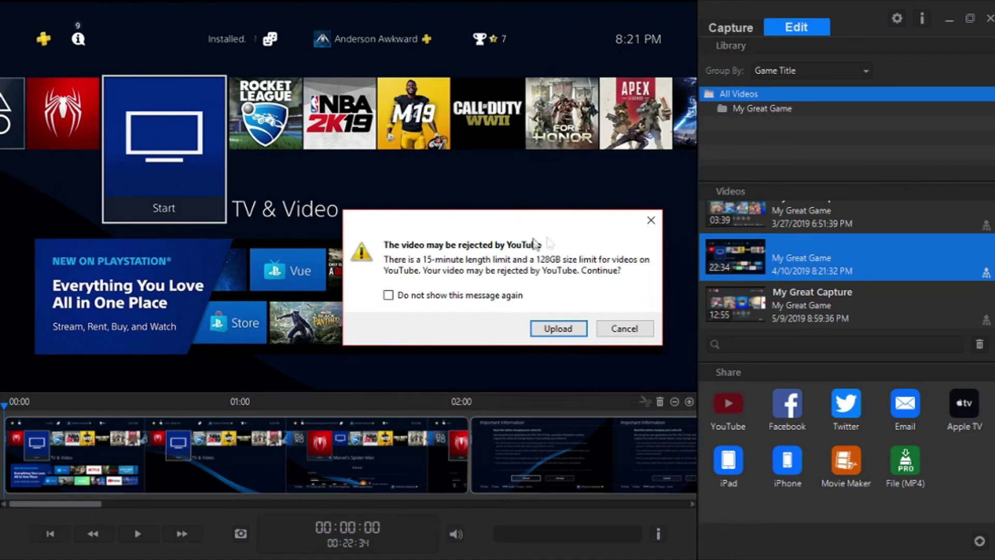
pyautogui.click(570, 327)
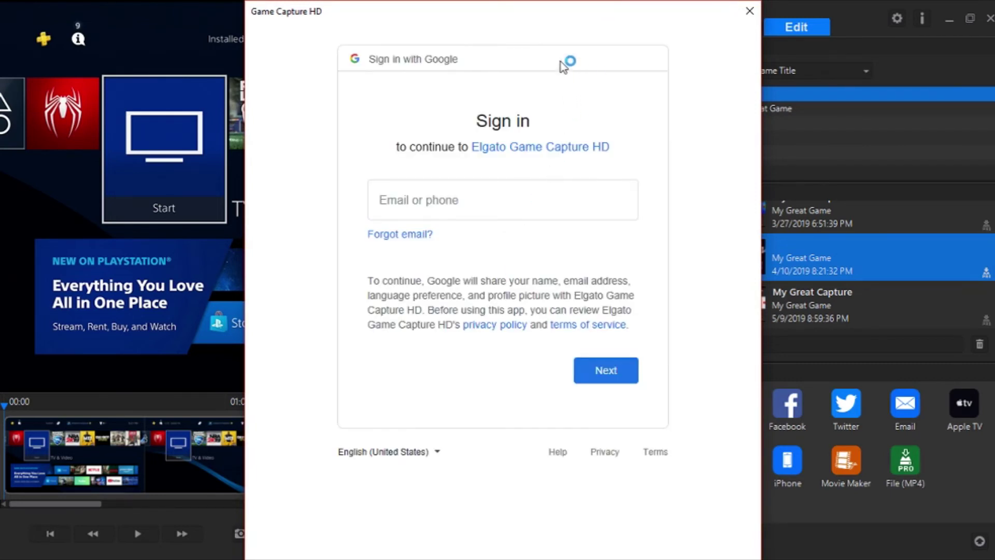
# Move the Google sign-in window off the YouTube publish dialog, then dismiss both.
pyautogui.moveTo(675, 6); pyautogui.dragTo(335, 485)
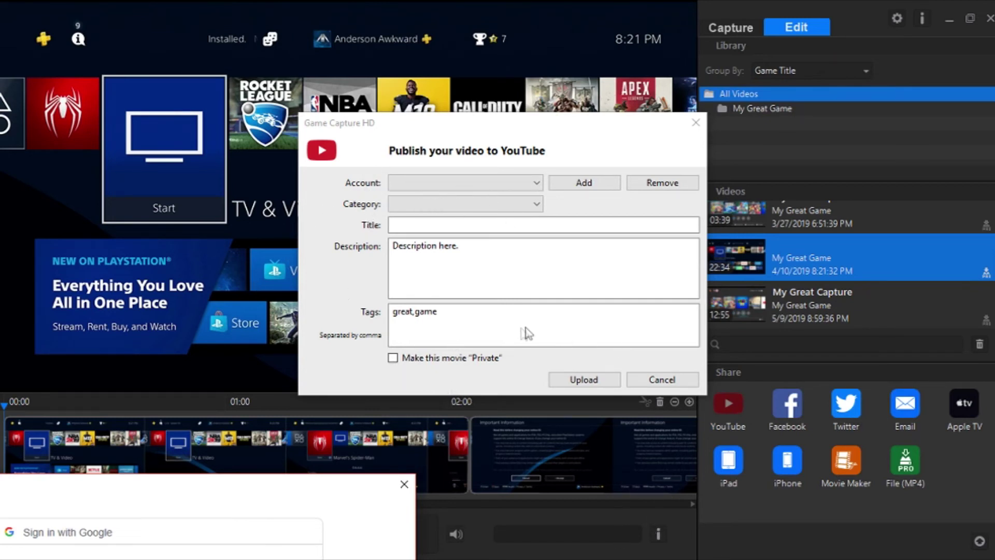
pyautogui.moveTo(334, 482); pyautogui.dragTo(388, 226)
pyautogui.click(391, 197)
pyautogui.click(476, 216)
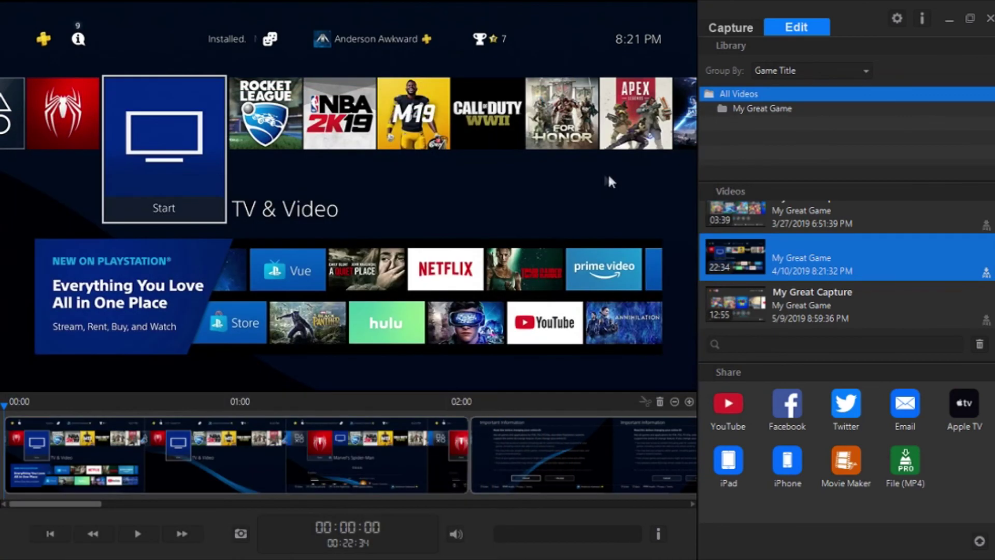